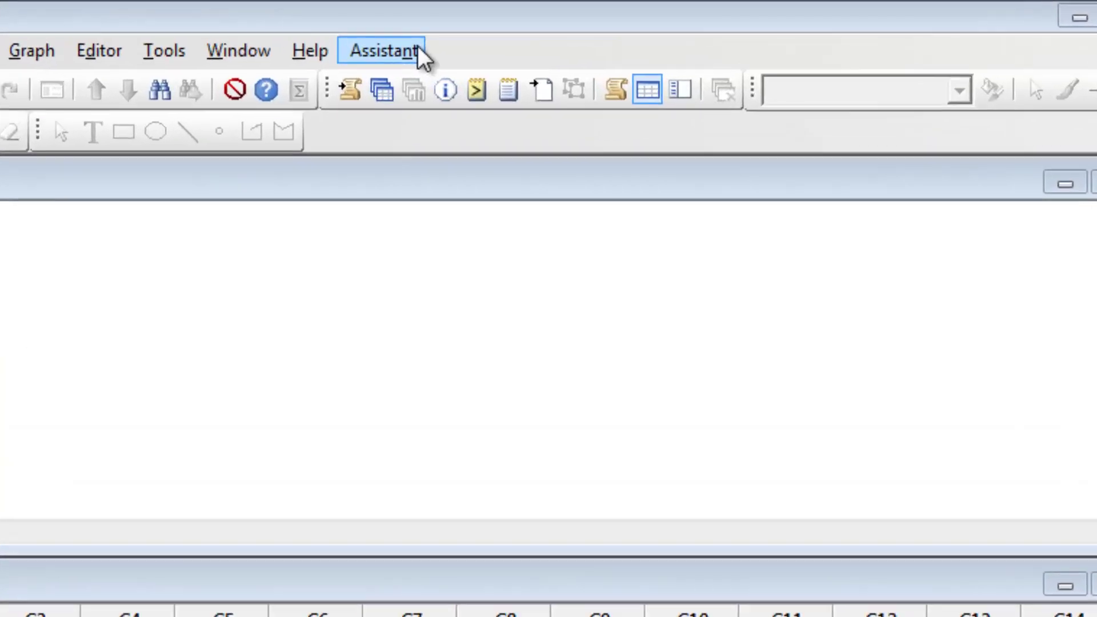
# - Open the Choose a Measurement Systems Analysis flowchart from the Assistant menu
pyautogui.click(520, 30)
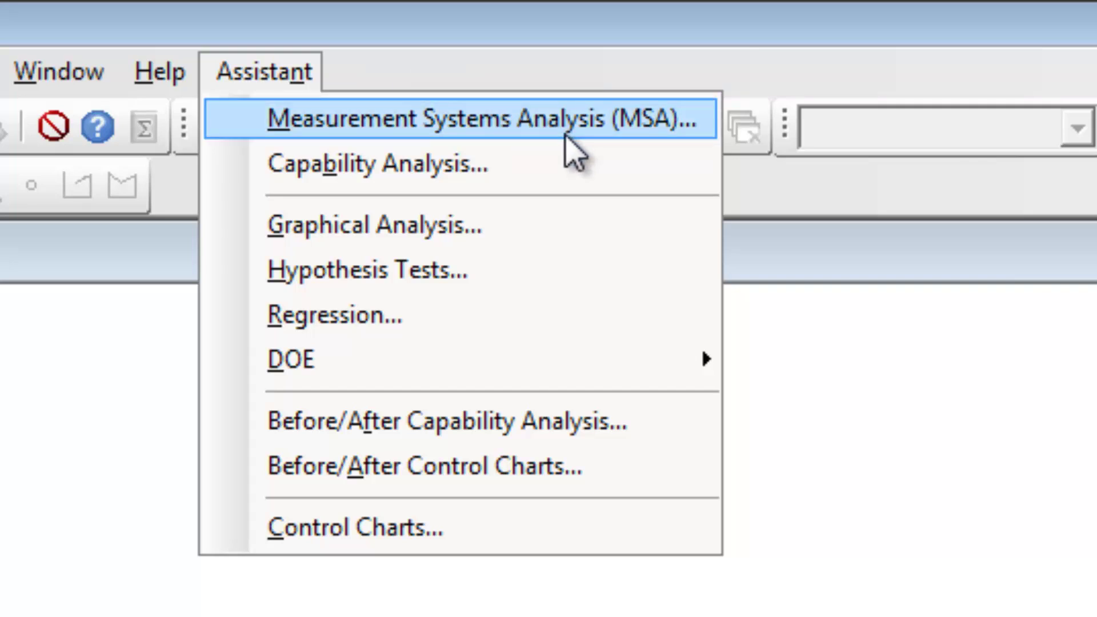
pyautogui.moveTo(569, 149)
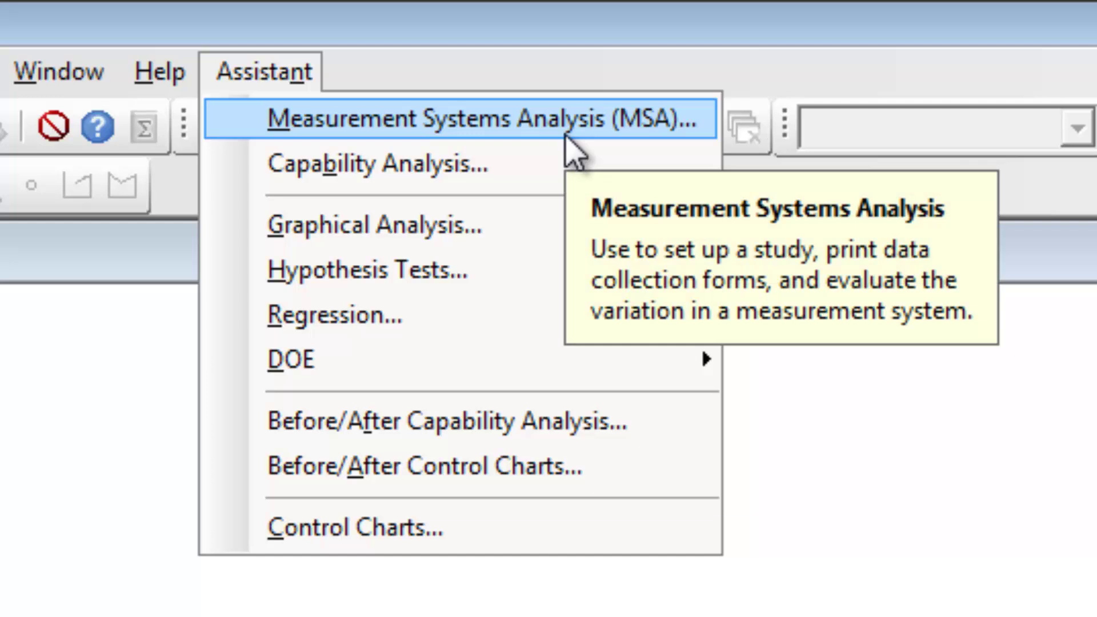
pyautogui.click(568, 133)
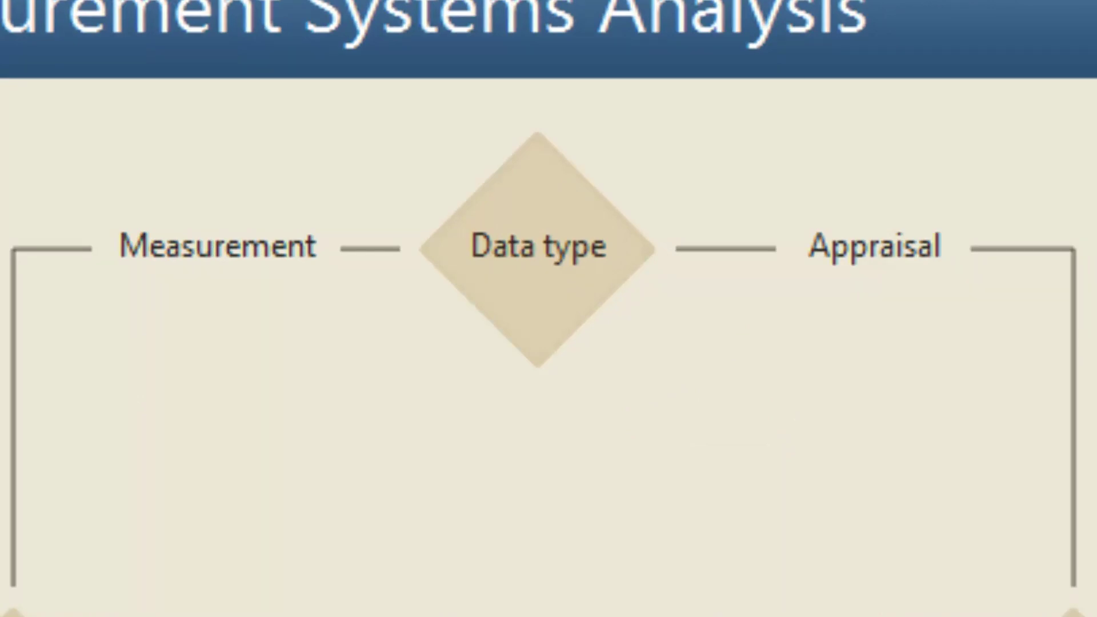
pyautogui.click(547, 323)
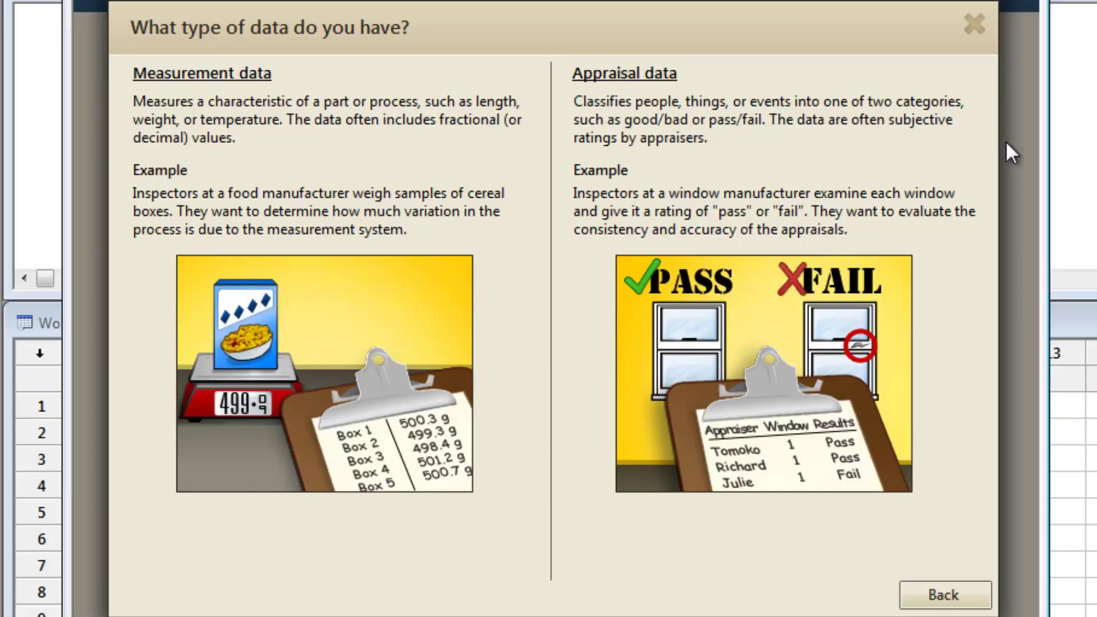
pyautogui.click(955, 593)
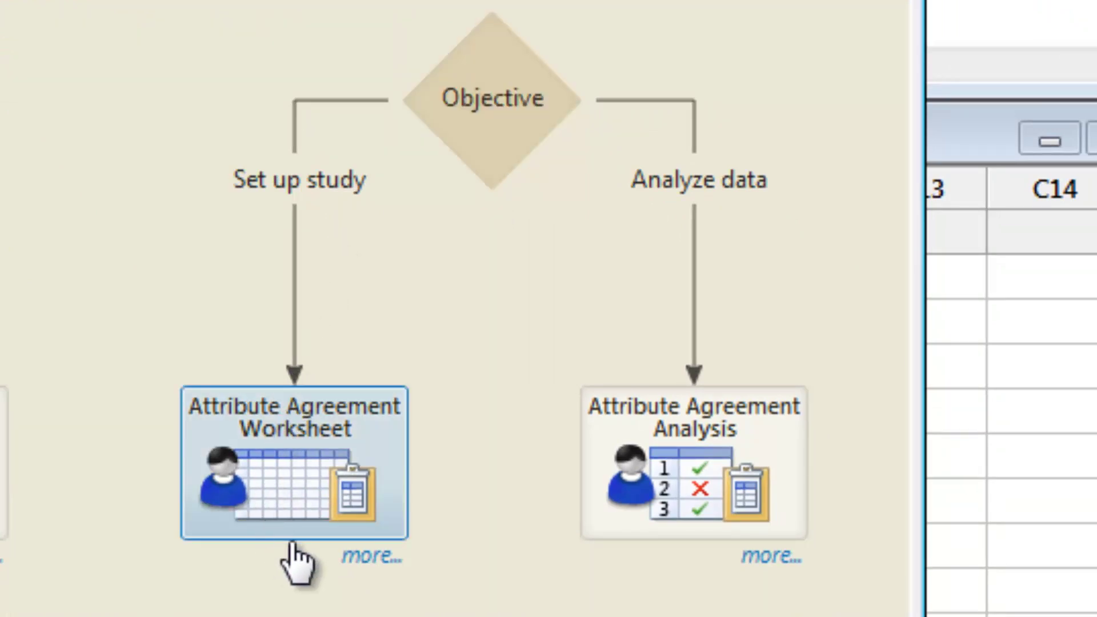
pyautogui.click(361, 559)
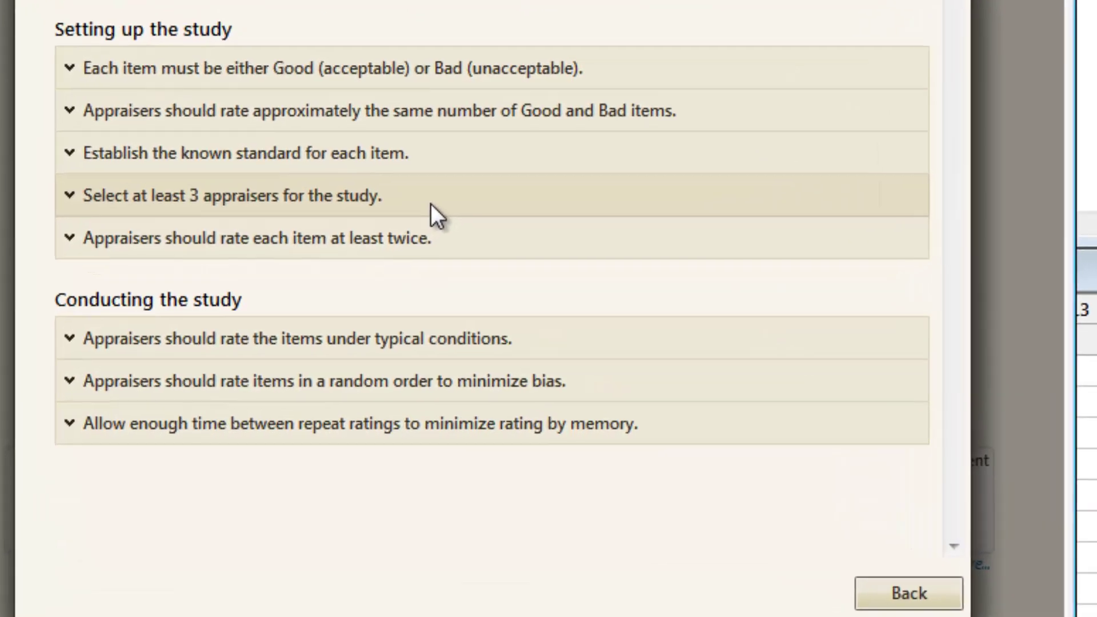
pyautogui.click(491, 284)
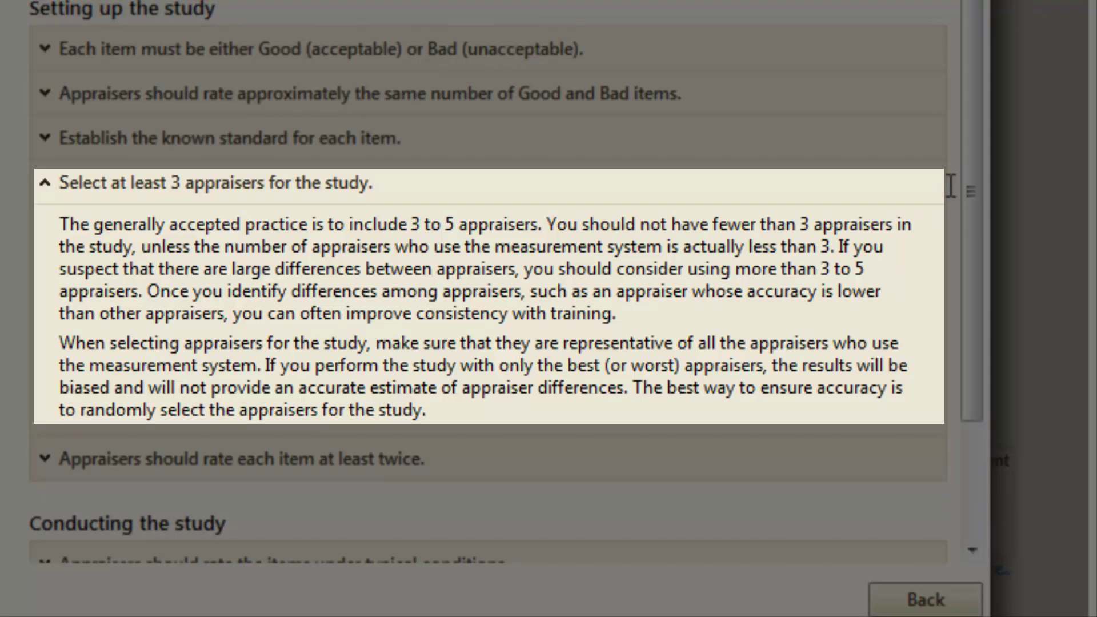
pyautogui.click(852, 187)
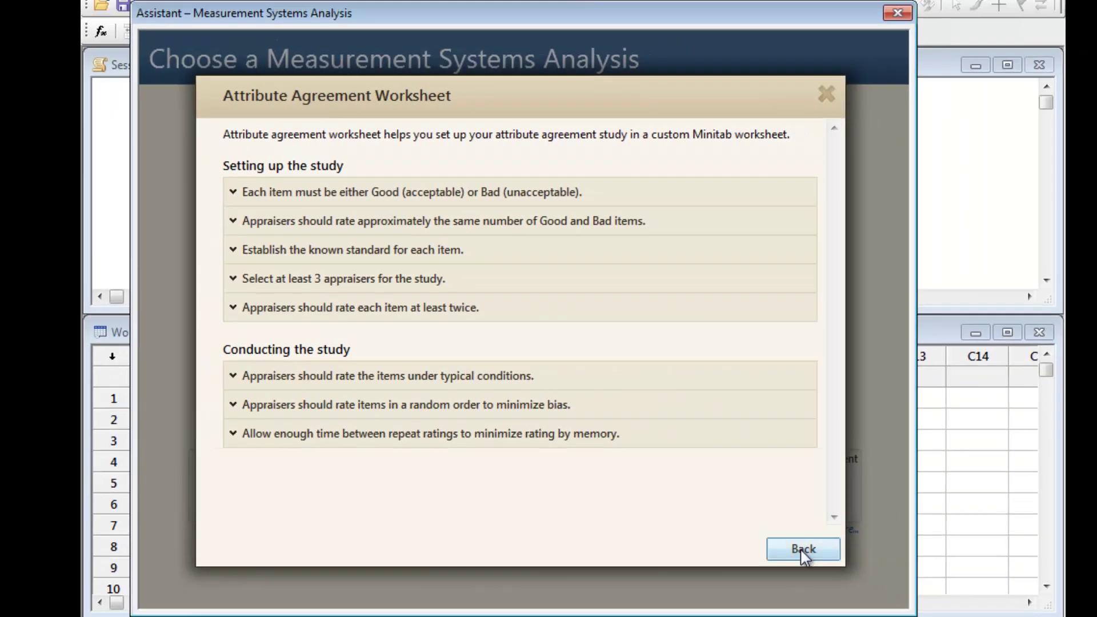
pyautogui.click(803, 550)
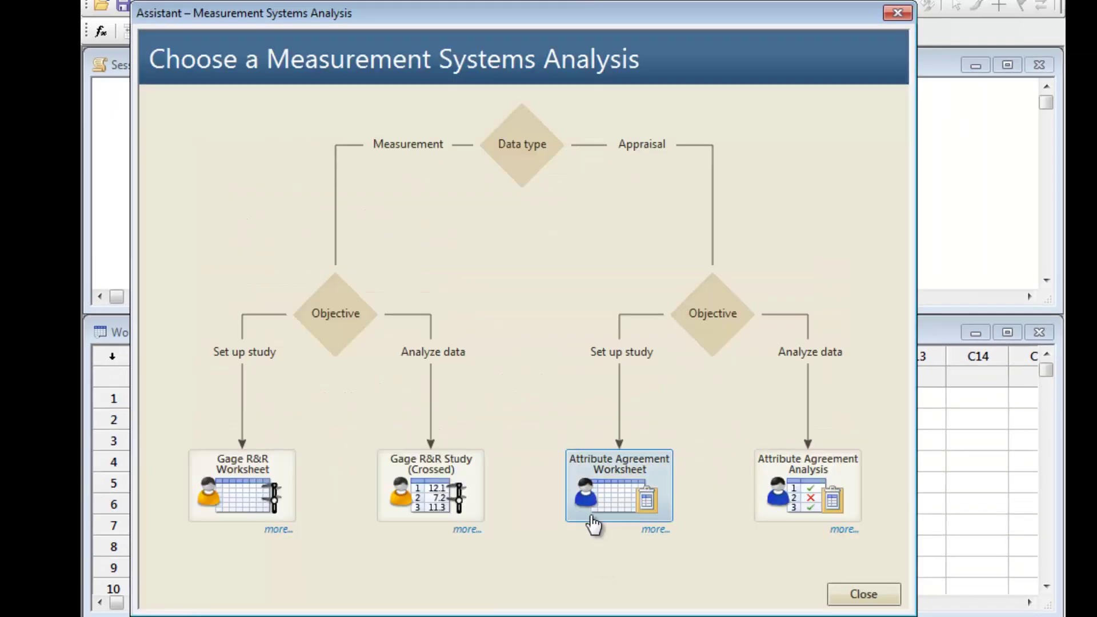
# - Start an attribute agreement worksheet with 4 appraisers, 4 trials, 6 items, good value Zesty, bad value Ow!
pyautogui.click(593, 521)
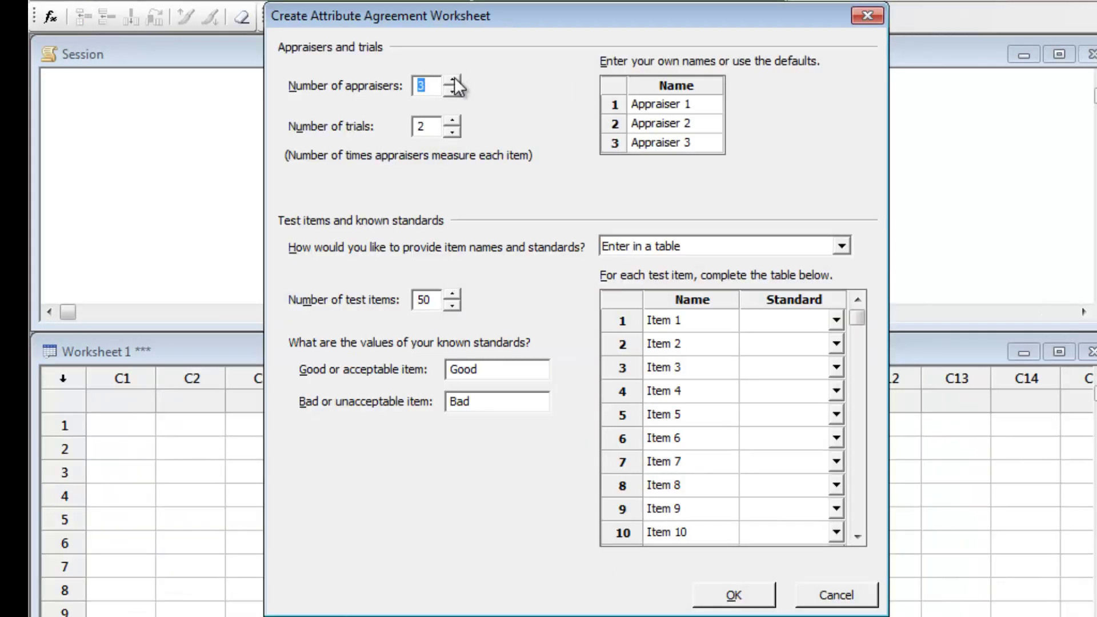
pyautogui.click(453, 81)
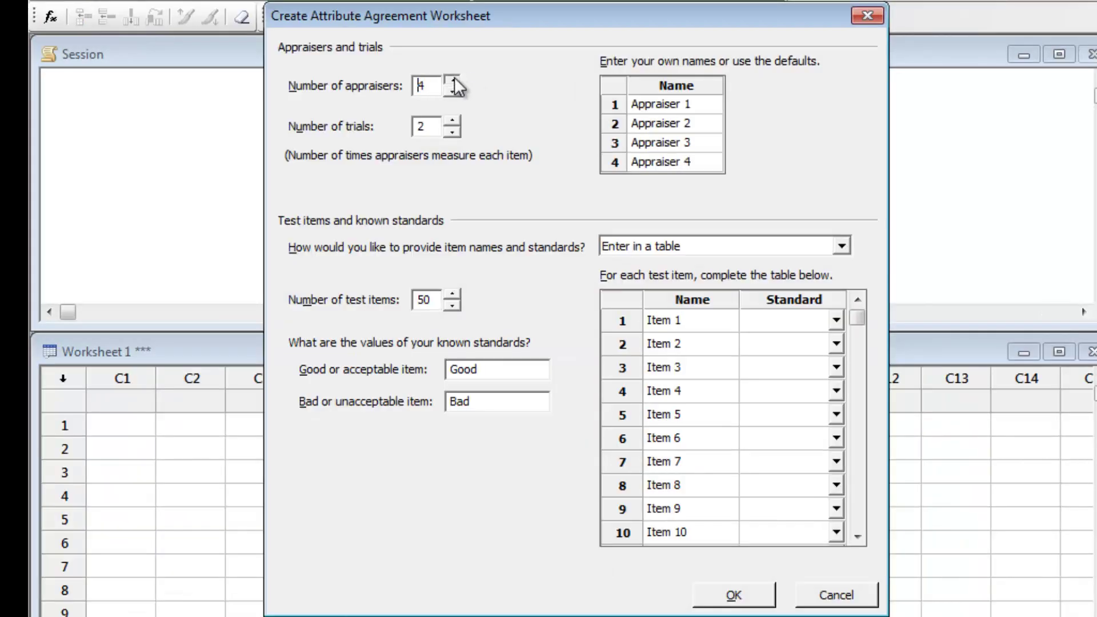
pyautogui.click(453, 122)
pyautogui.click(453, 122)
pyautogui.press('Tab')
pyautogui.write('6')
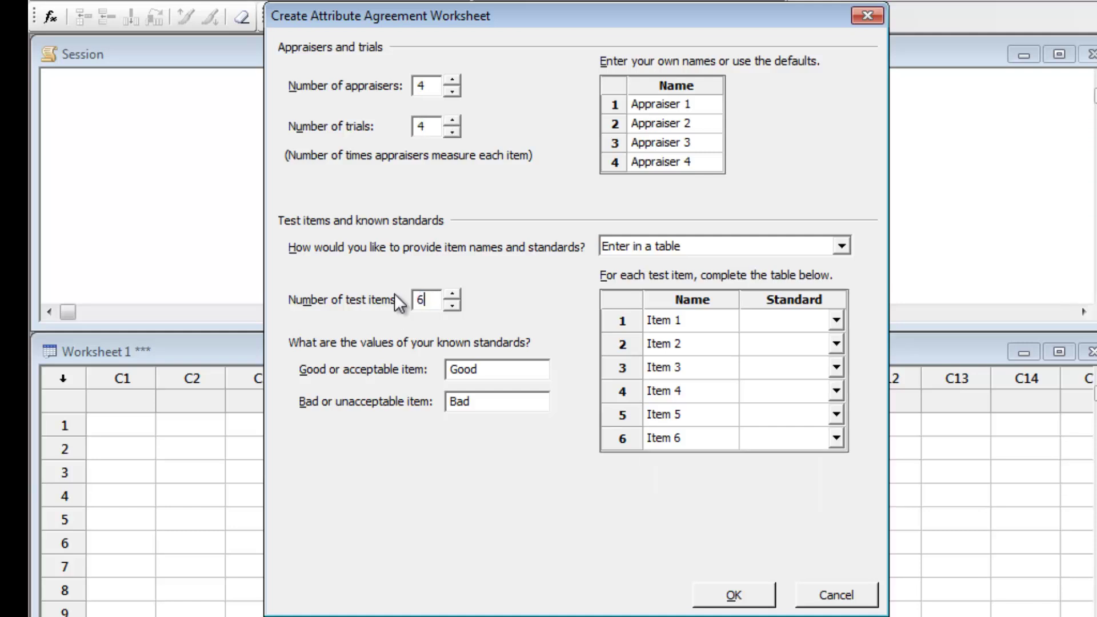
pyautogui.press('Tab')
pyautogui.write('Zesty')
pyautogui.press('Tab')
pyautogui.write('Ow!')
# - Enter the names of the four appraisers
pyautogui.click(606, 101)
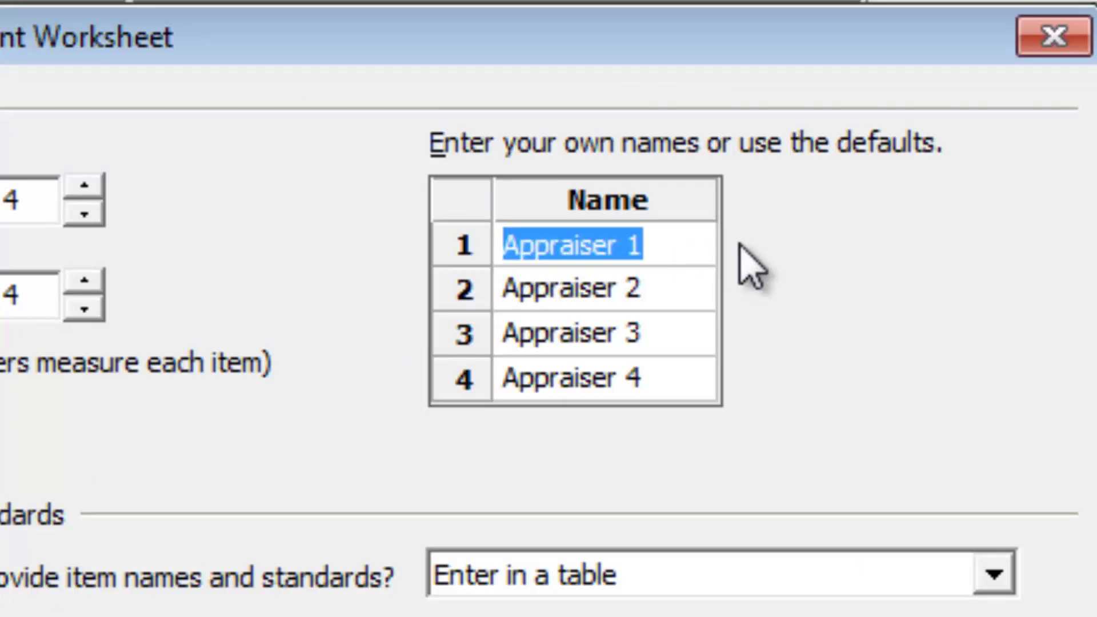
pyautogui.write('Mama Bear')
pyautogui.press('Return')
pyautogui.write('Papa Bear')
pyautogui.press('Return')
pyautogui.write('Baby Bear')
pyautogui.press('Return')
pyautogui.write('Goldilocks')
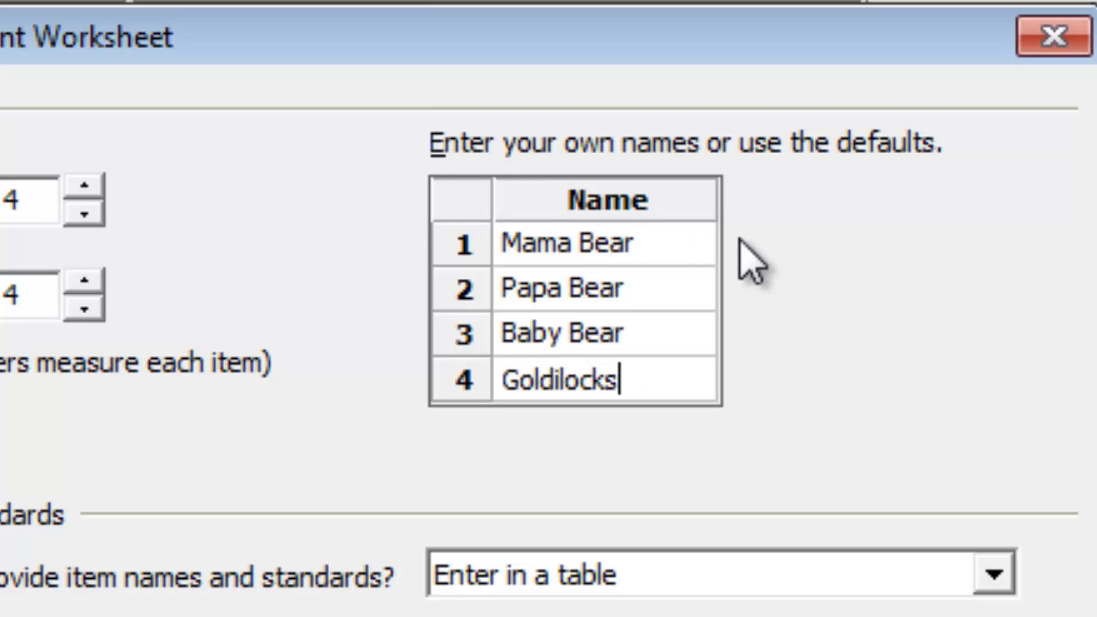
pyautogui.press('Return')
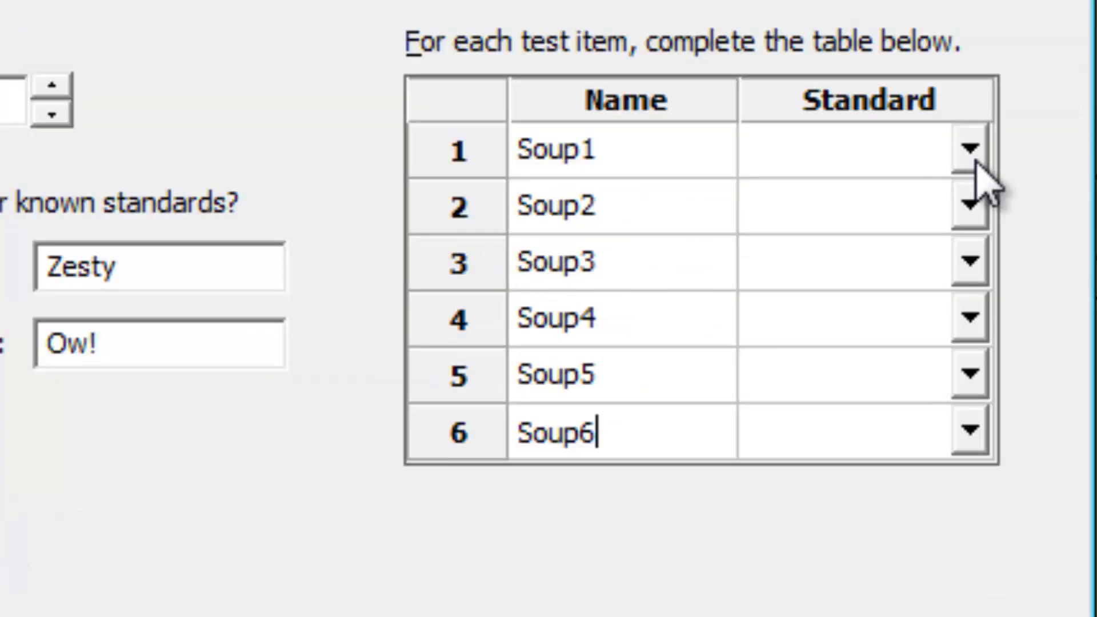
# - Set Soup1–Soup3 standards to Zesty and Soup4–Soup6 to Ow!, then create the worksheet
pyautogui.click(975, 162)
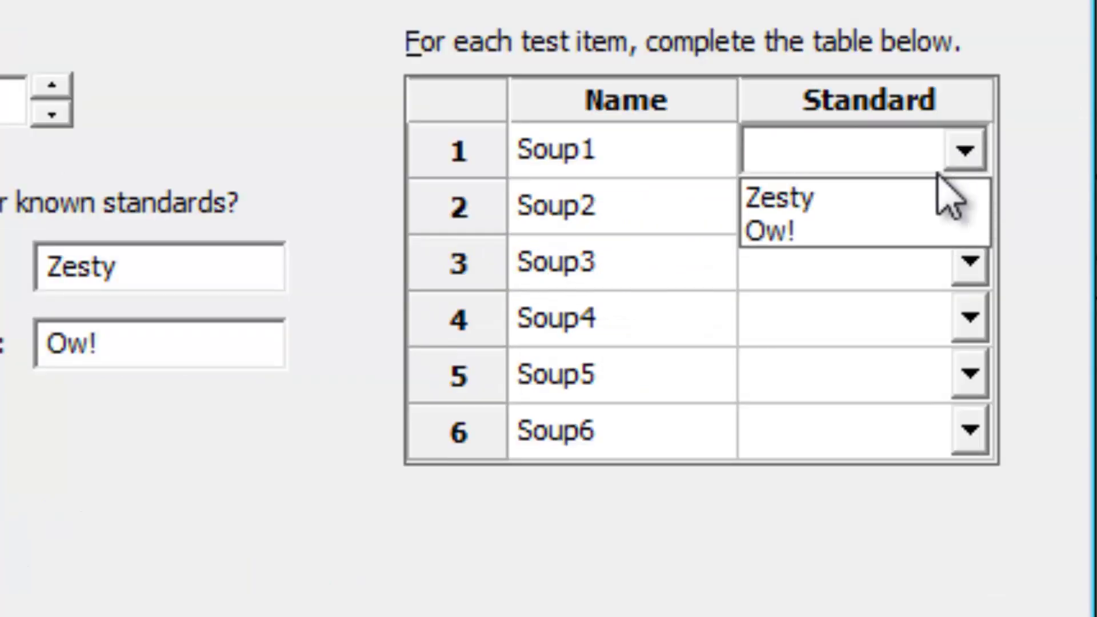
pyautogui.click(975, 206)
pyautogui.click(973, 269)
pyautogui.click(977, 329)
pyautogui.click(973, 321)
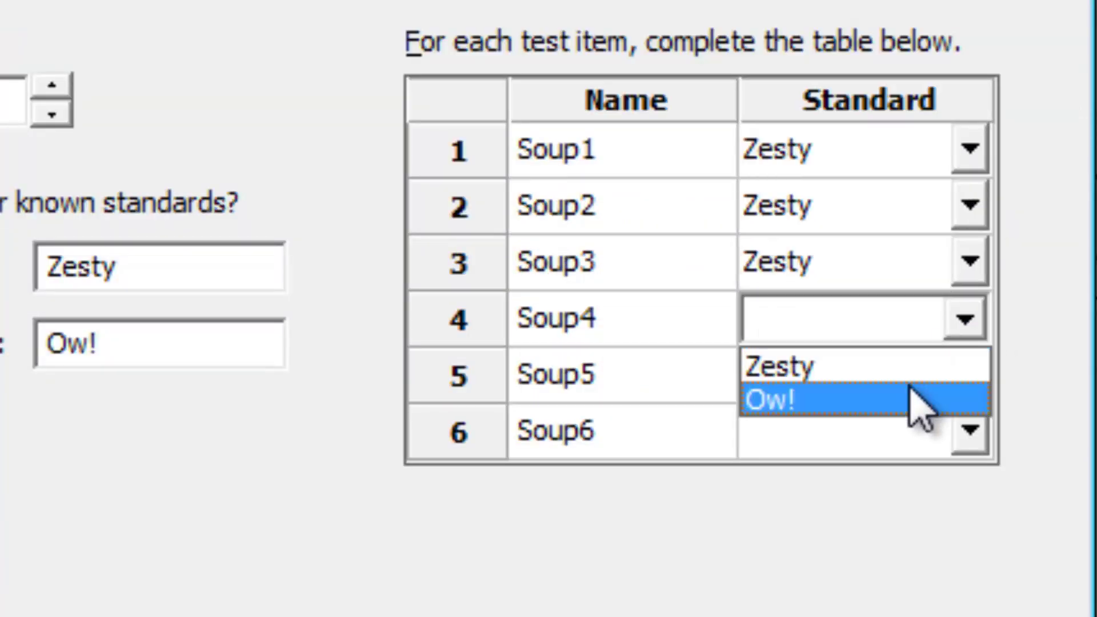
pyautogui.click(909, 400)
pyautogui.click(970, 375)
pyautogui.click(943, 465)
pyautogui.click(970, 430)
pyautogui.click(951, 511)
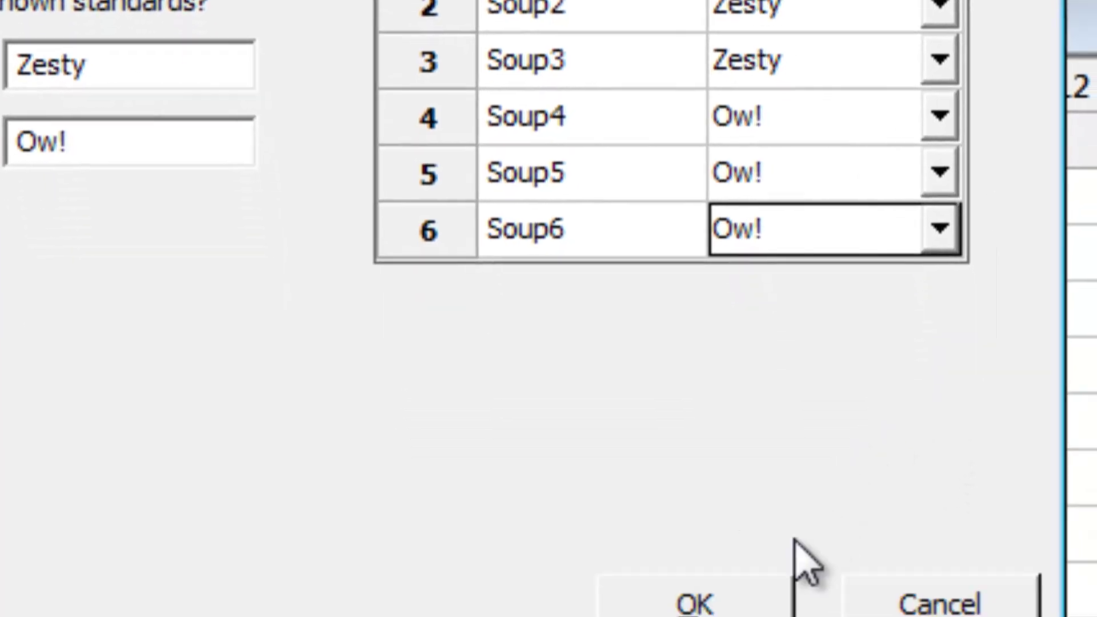
pyautogui.click(750, 530)
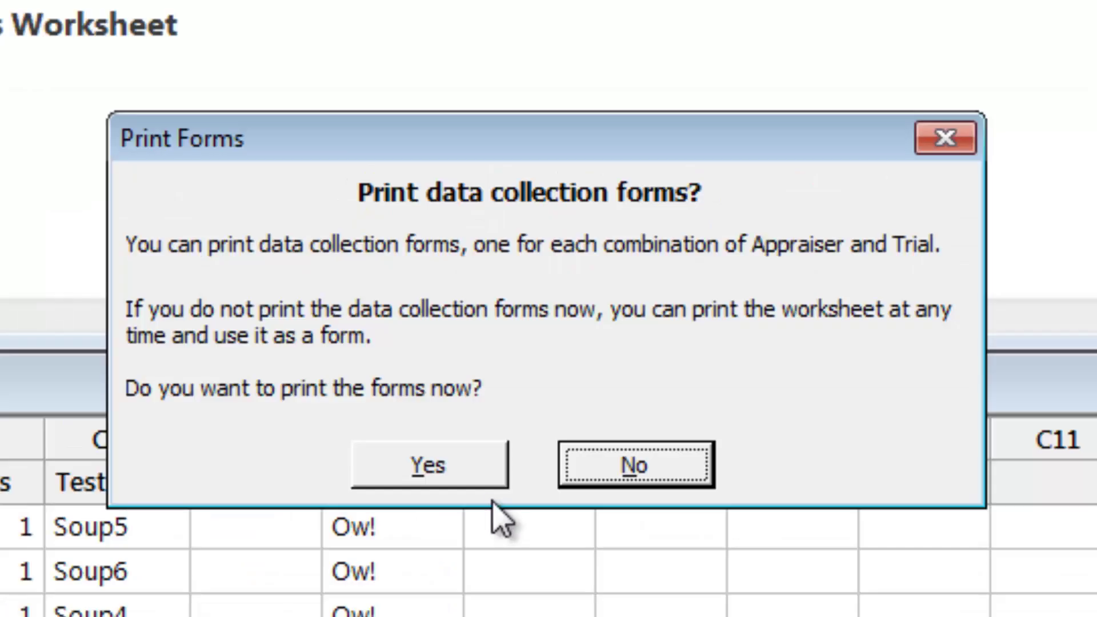
# - Accept printing the data collection forms and paste the ratings into the Results column from row 1
pyautogui.click(479, 471)
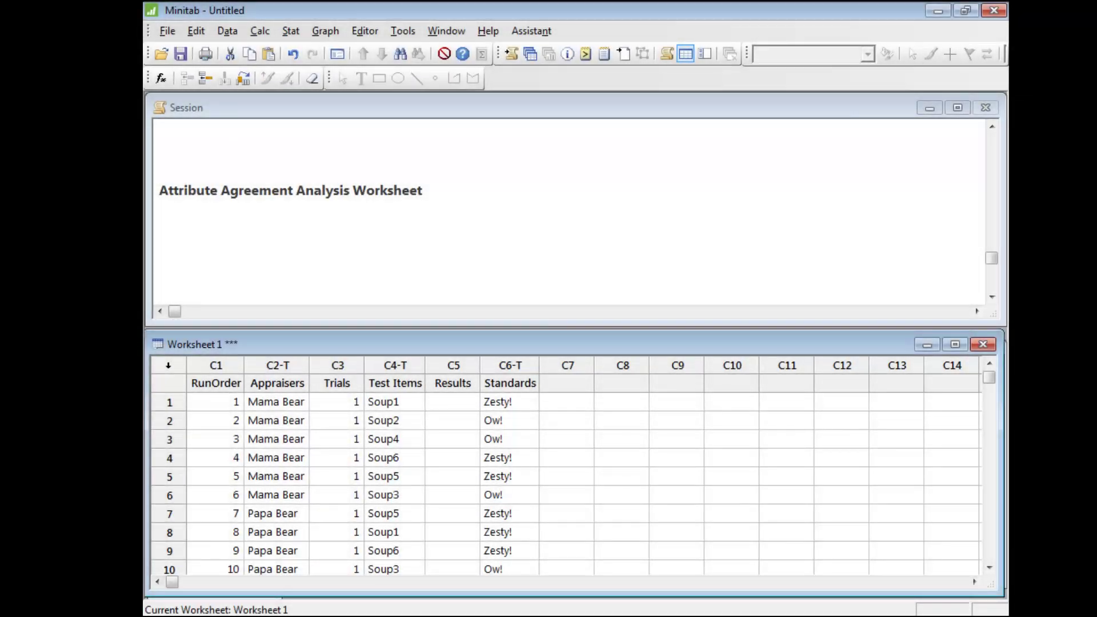
pyautogui.click(460, 403)
pyautogui.hotkey('ctrl', 'v')
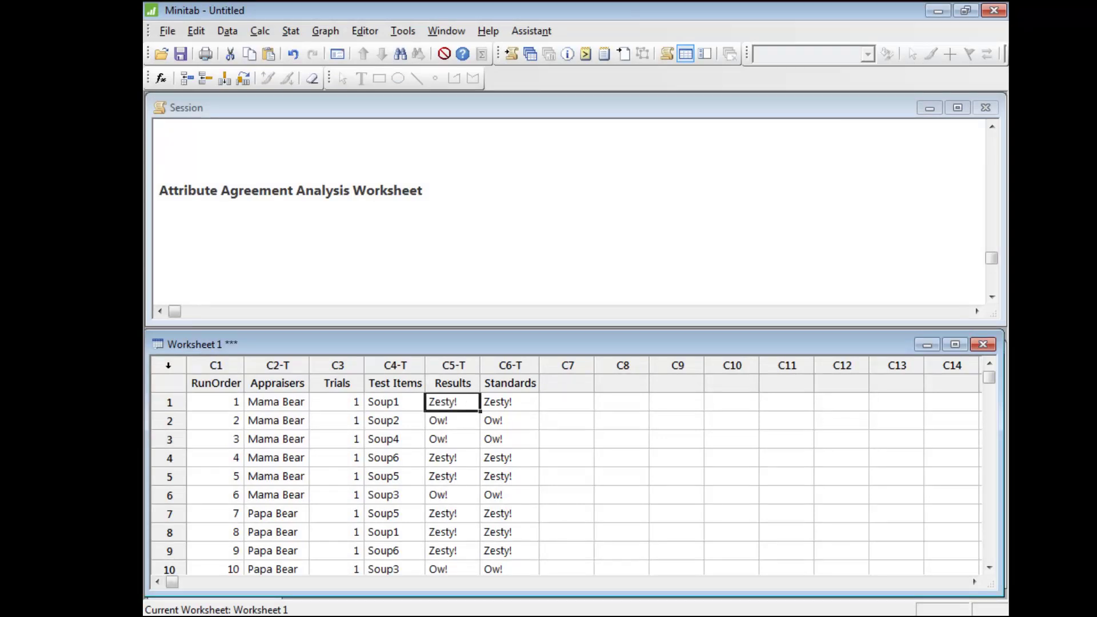
pyautogui.click(522, 33)
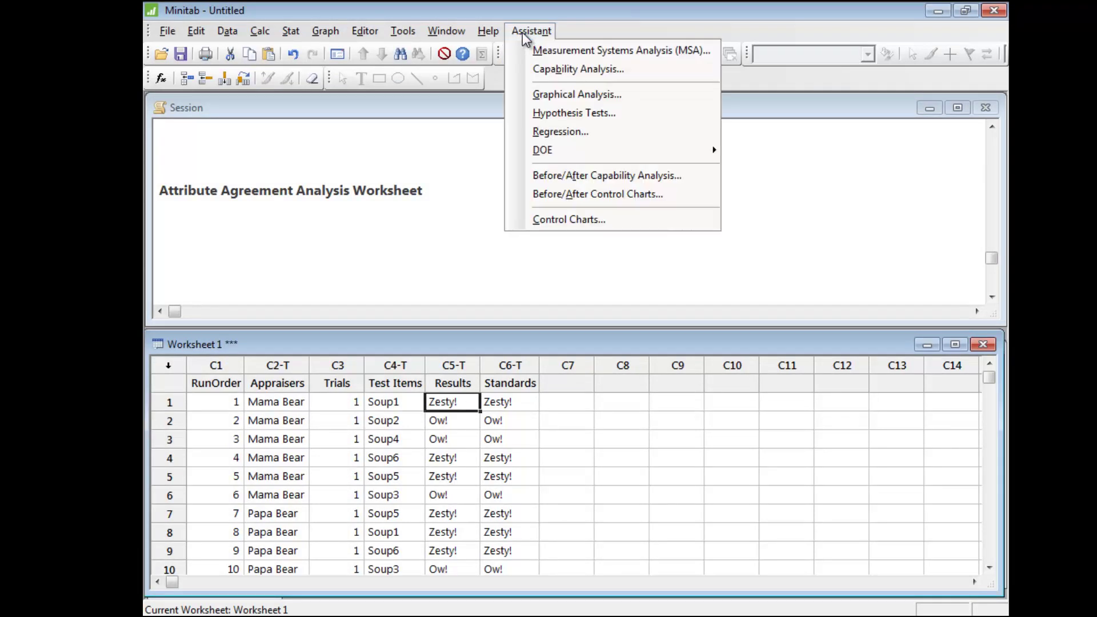
# - Start an attribute agreement analysis using the Appraisers, Test Items, Results and Standards columns
pyautogui.click(647, 53)
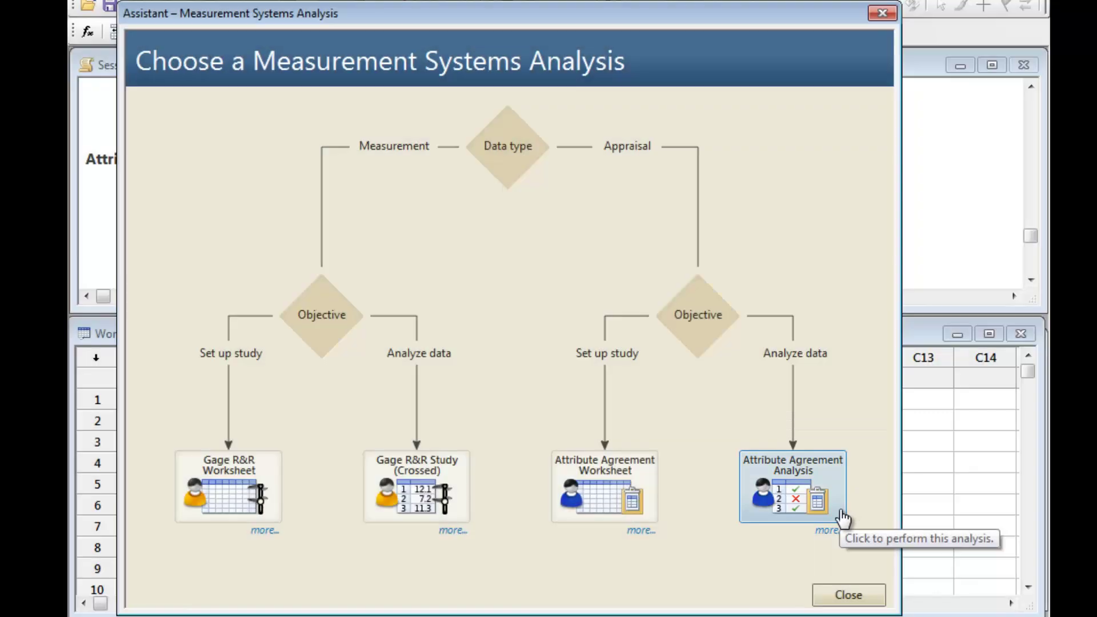
pyautogui.click(844, 519)
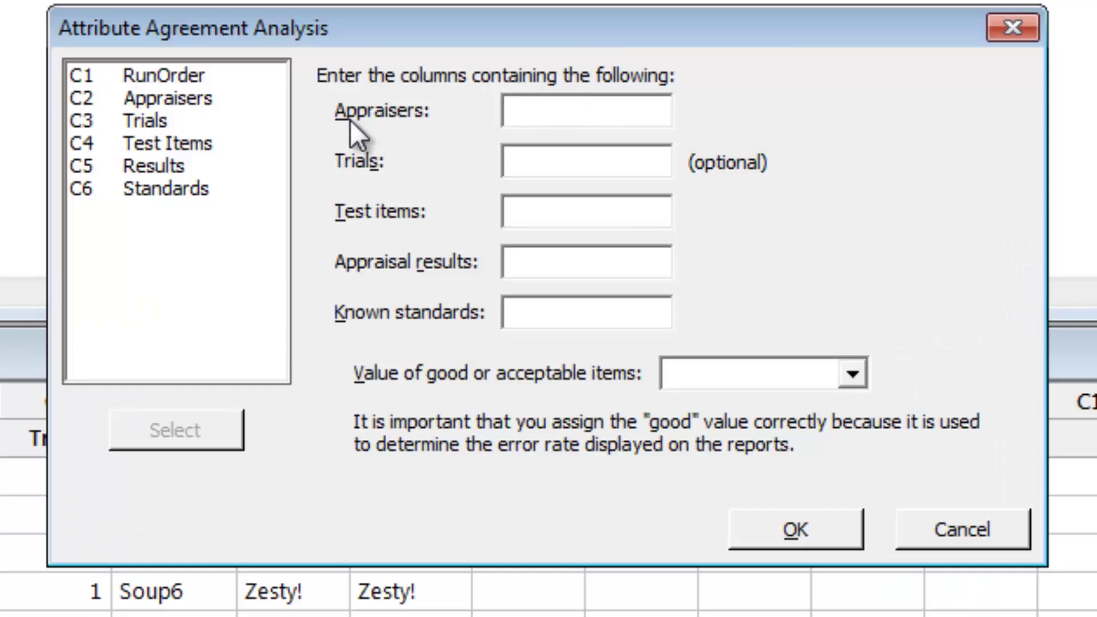
pyautogui.click(162, 53)
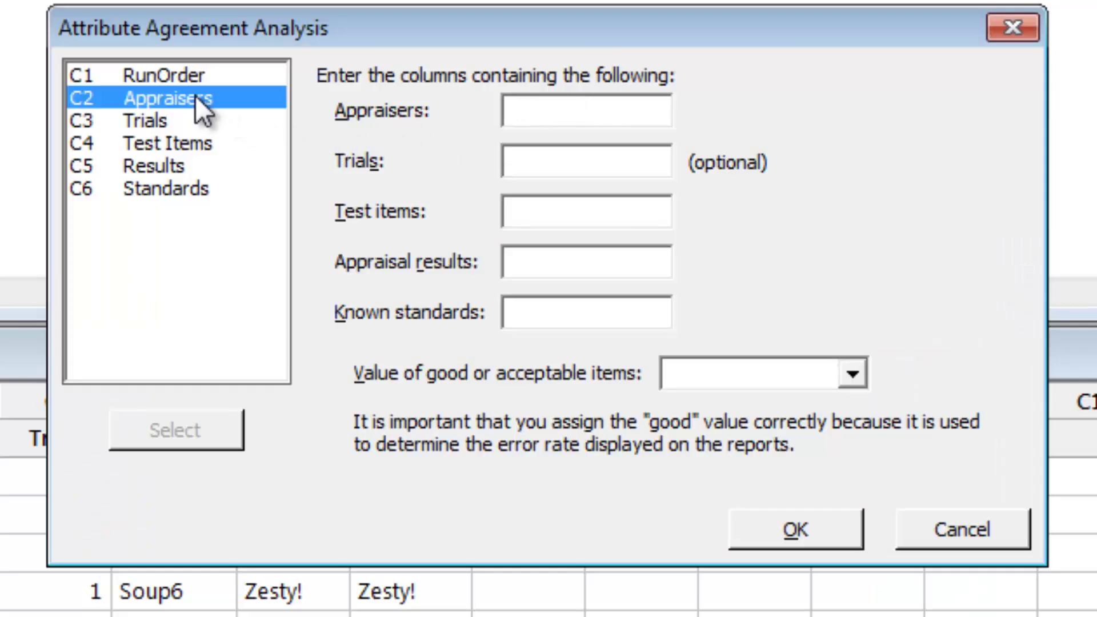
pyautogui.doubleClick(196, 98)
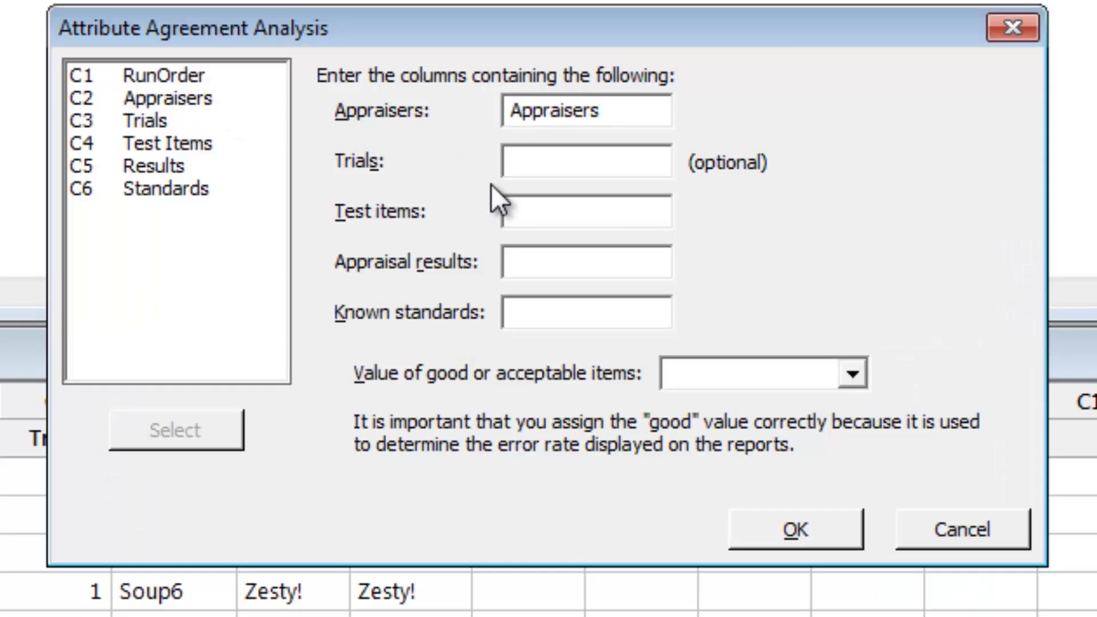
pyautogui.click(545, 223)
pyautogui.doubleClick(196, 142)
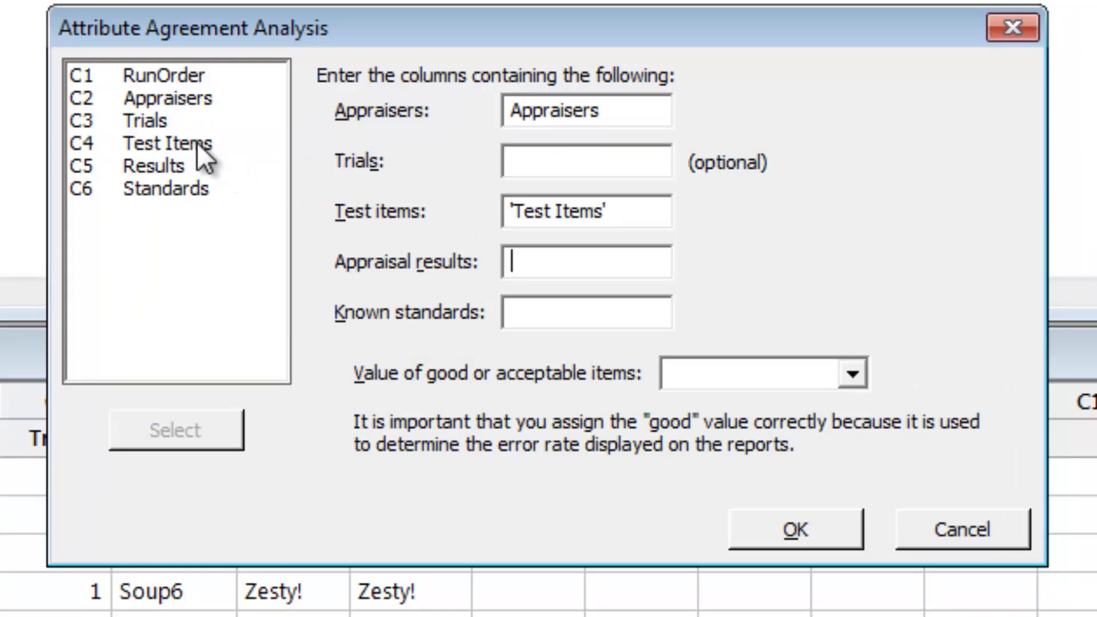
pyautogui.doubleClick(177, 165)
pyautogui.doubleClick(178, 194)
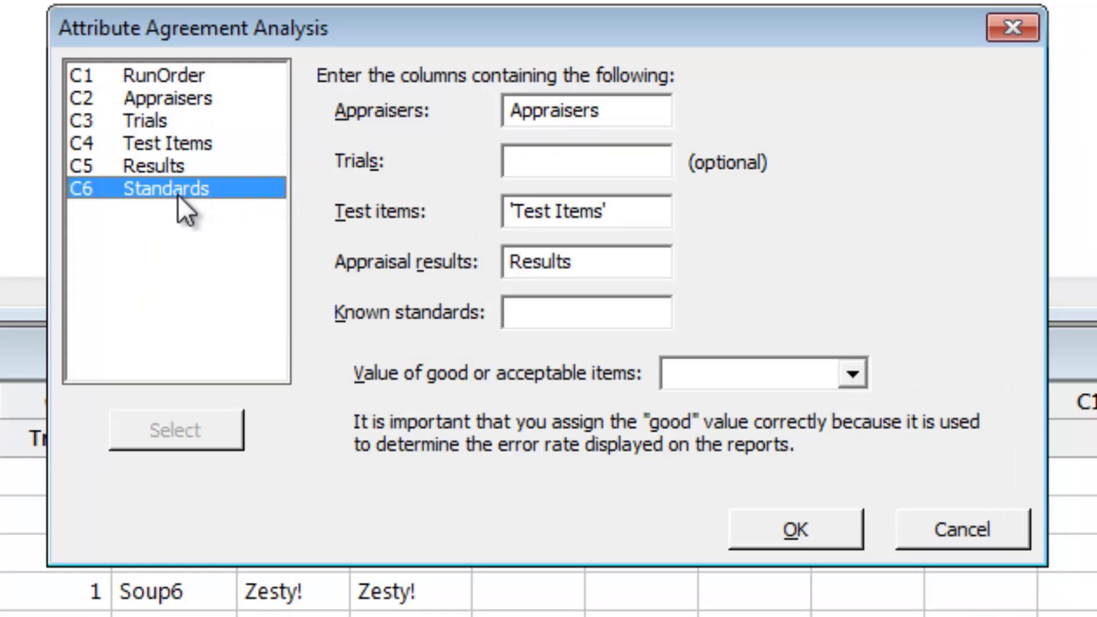
# - Set Zesty! as the good value and run the analysis
pyautogui.click(852, 375)
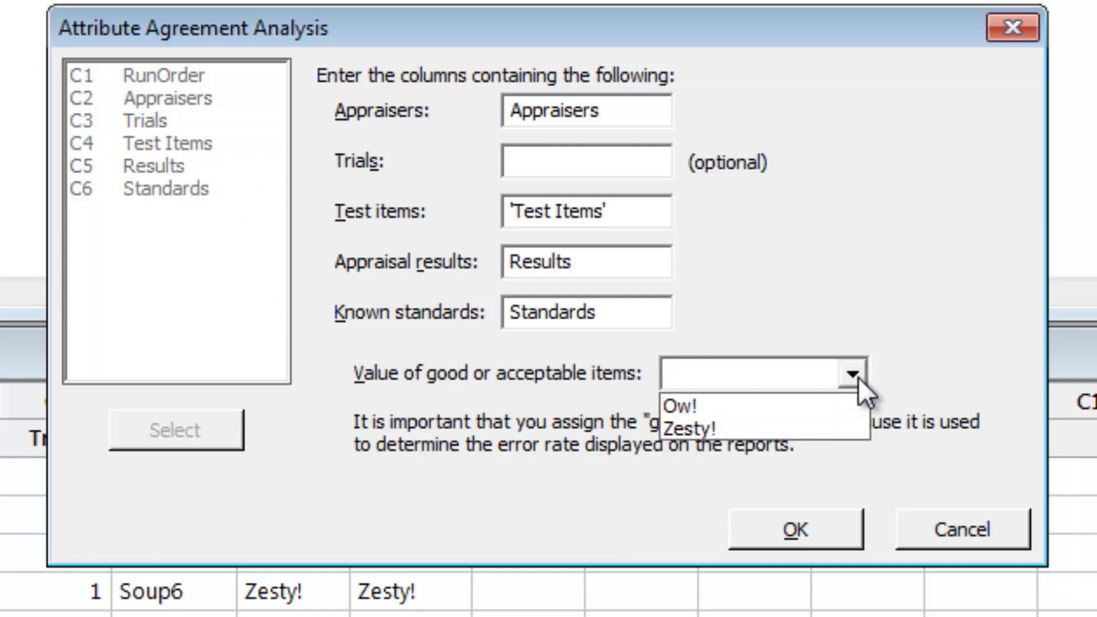
pyautogui.click(823, 424)
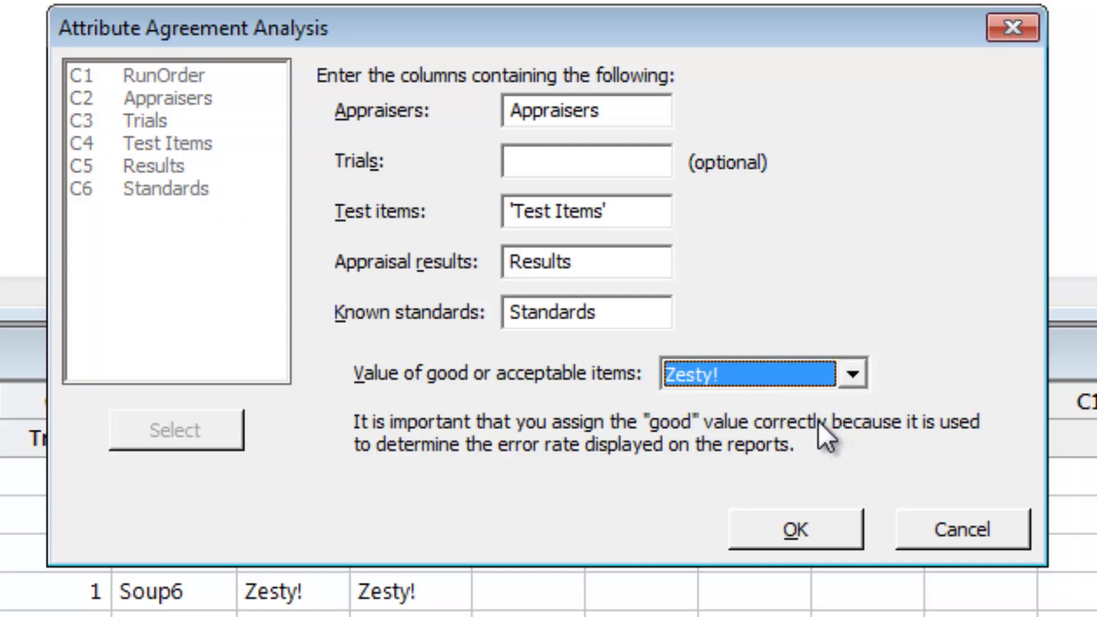
pyautogui.click(819, 522)
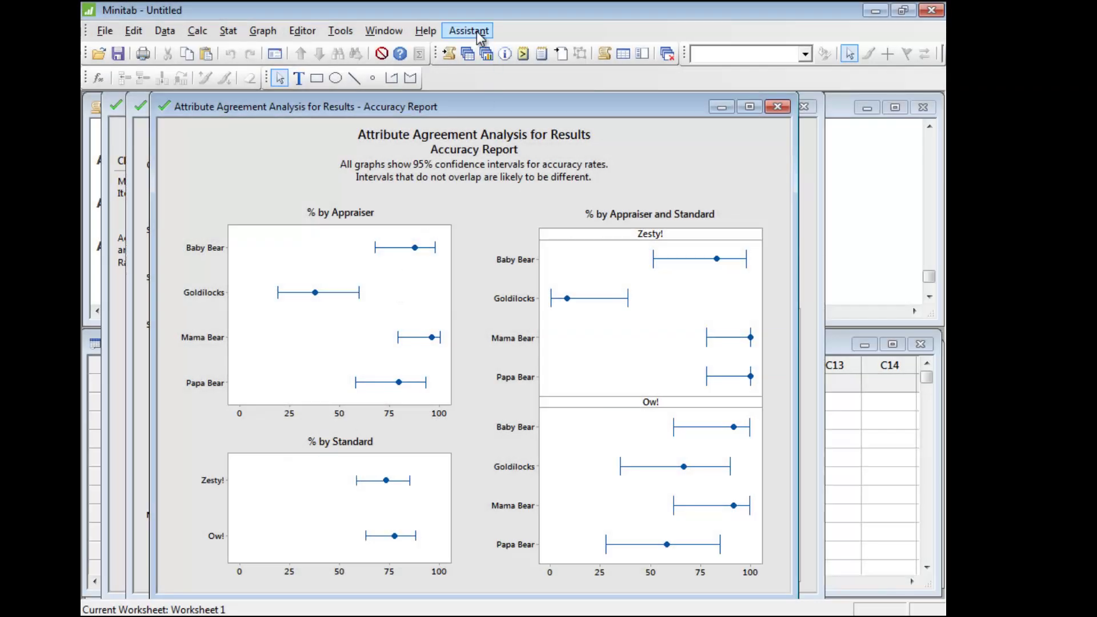
# - After reviewing the accuracy and summary reports, reopen the Assistant menu
pyautogui.click(469, 30)
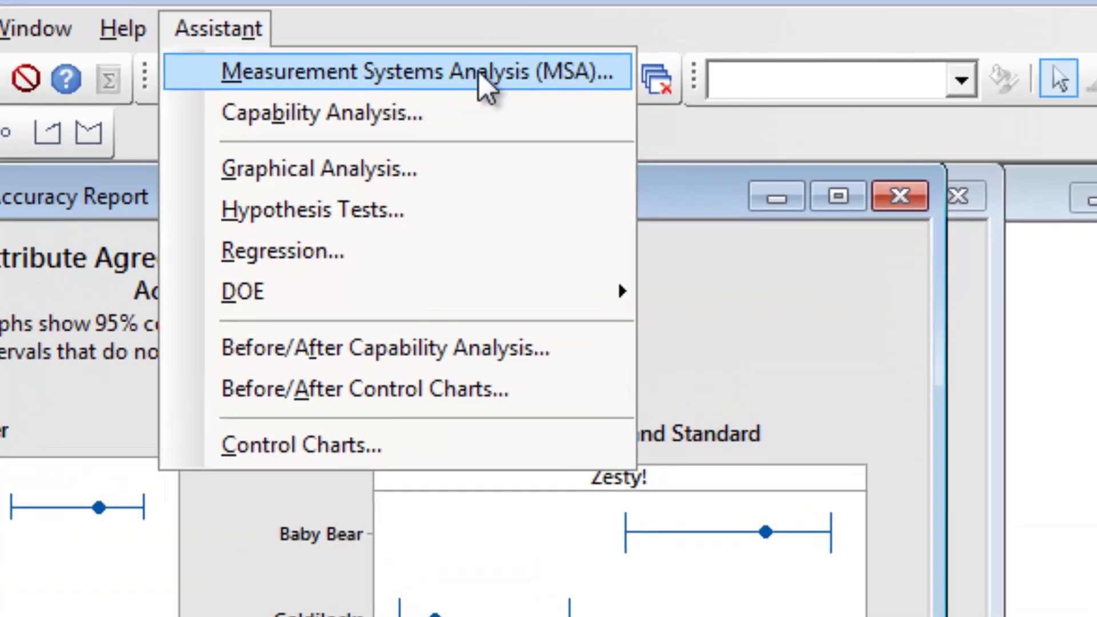
pyautogui.moveTo(488, 84)
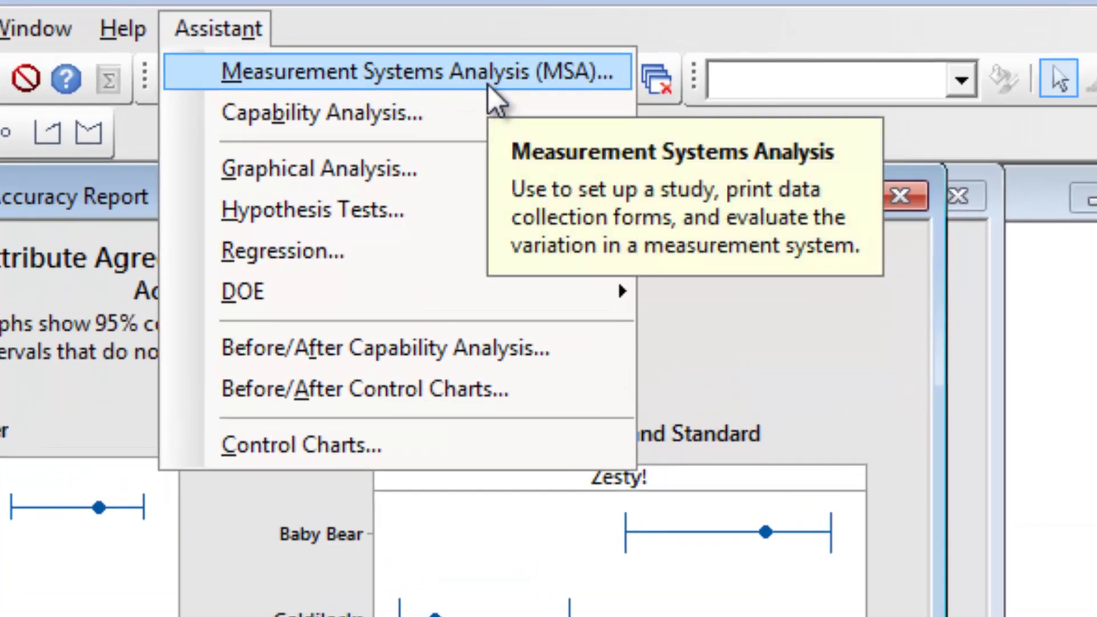